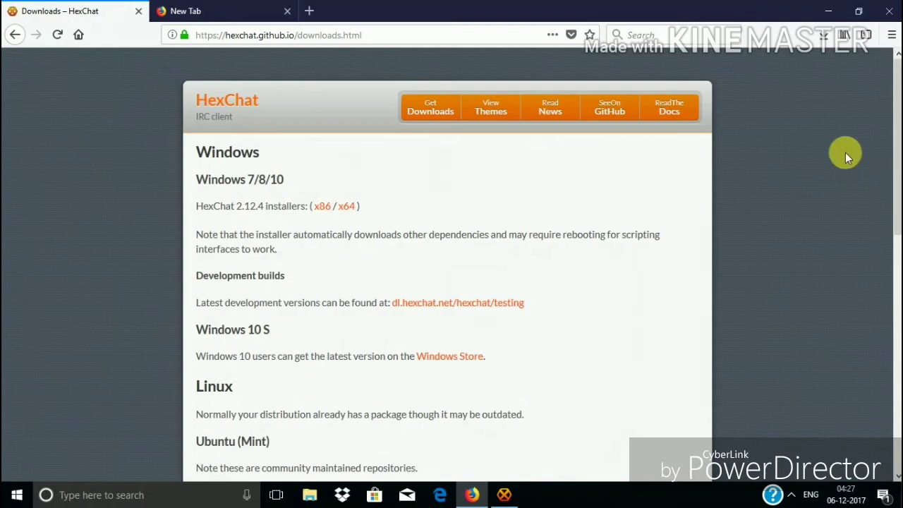
Scroll the HexChat Downloads page to the HexChat 2.12.4 Windows x86/x64 installers
mouse_move(896, 153)
mouse_down()
mouse_move(886, 363)
mouse_move(893, 57)
mouse_up()
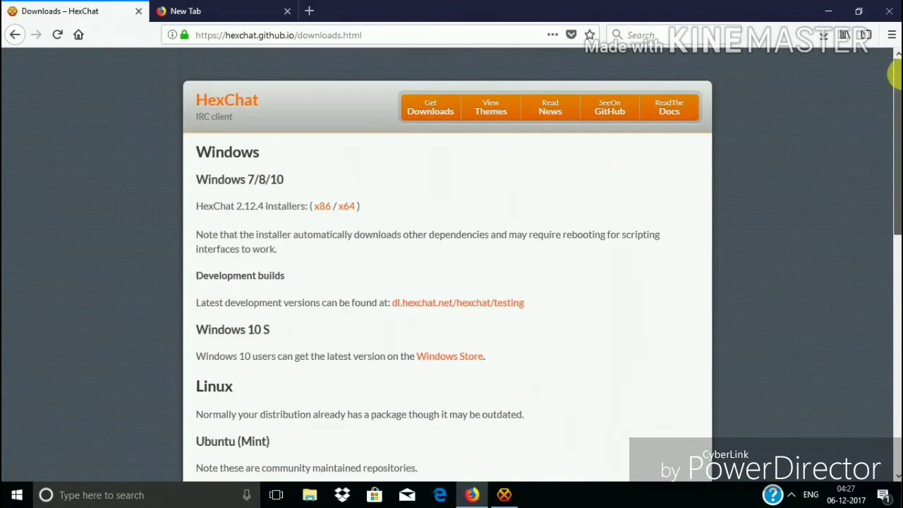
Check the downloaded installers, then find 'hexchat' in Windows search and launch HexChat
click(823, 34)
click(594, 171)
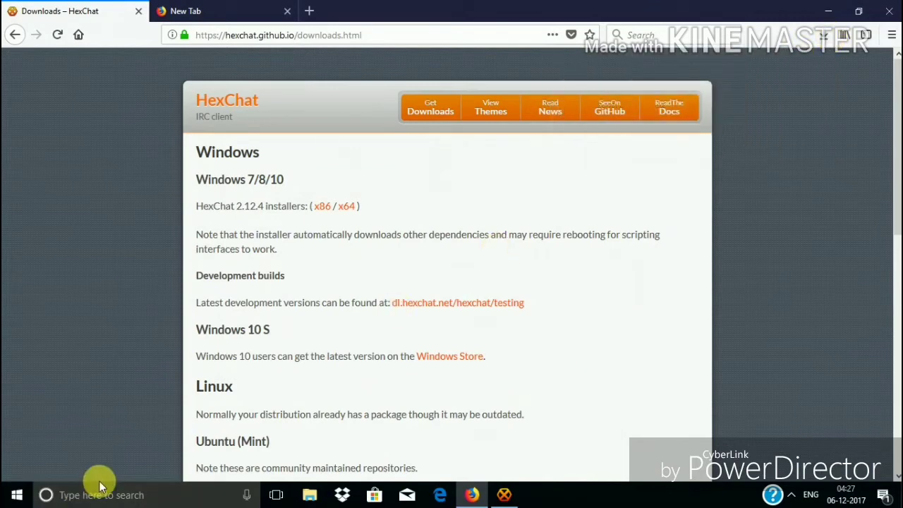
click(116, 498)
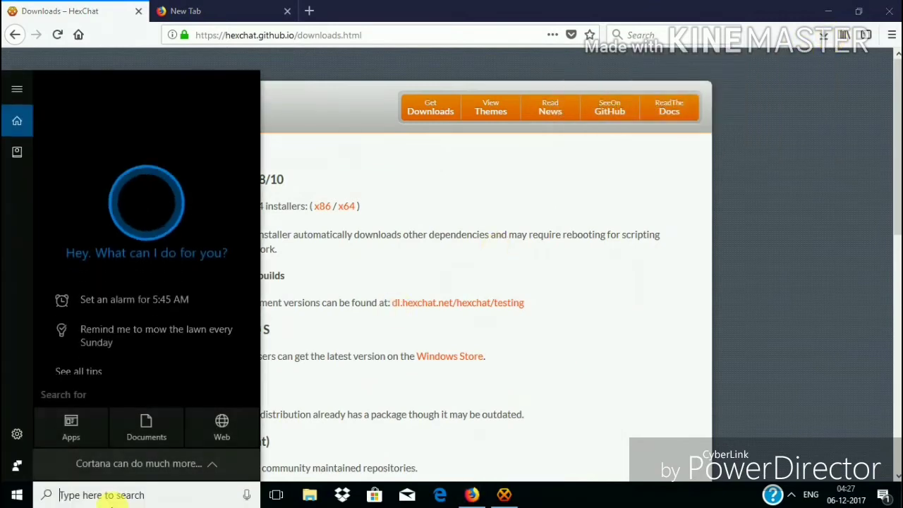
text(hexchat)
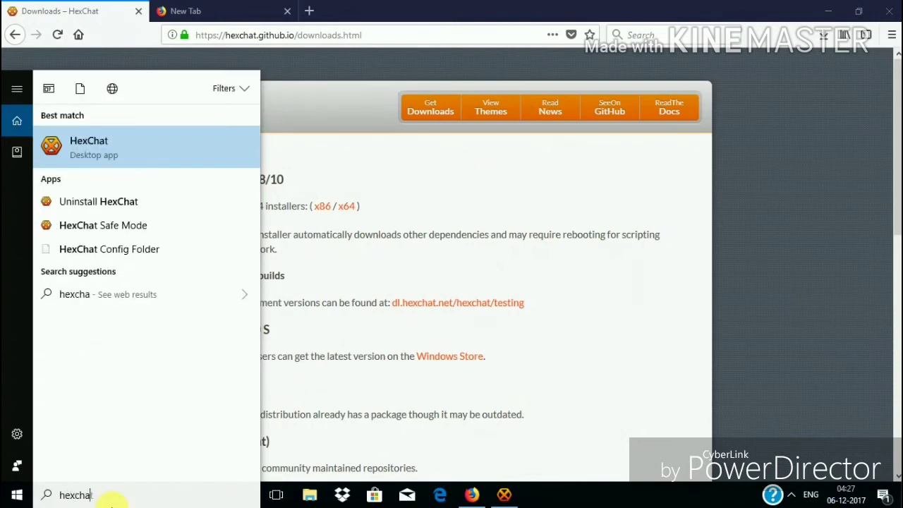
click(173, 149)
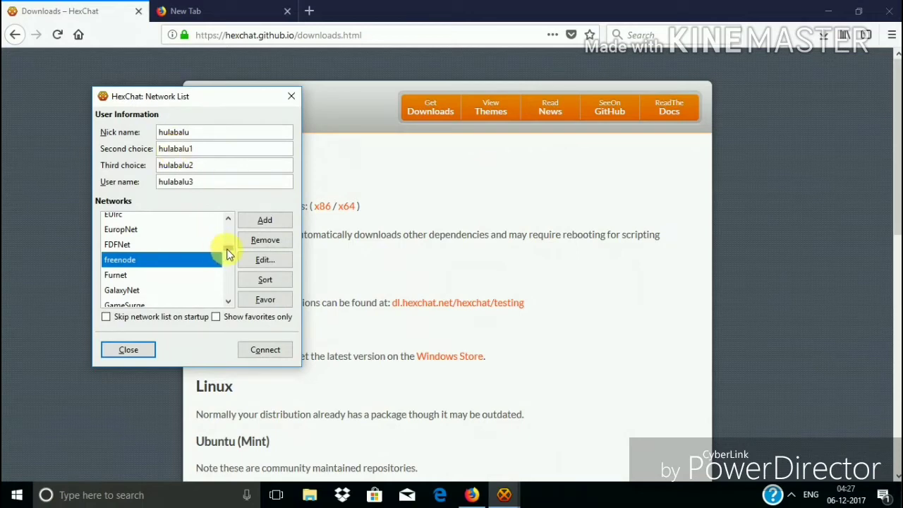
In the Network List, choose freenode as the network and focus the nickname entry
mouse_move(228, 250)
mouse_down()
mouse_move(227, 228)
mouse_move(230, 260)
mouse_move(230, 249)
mouse_up()
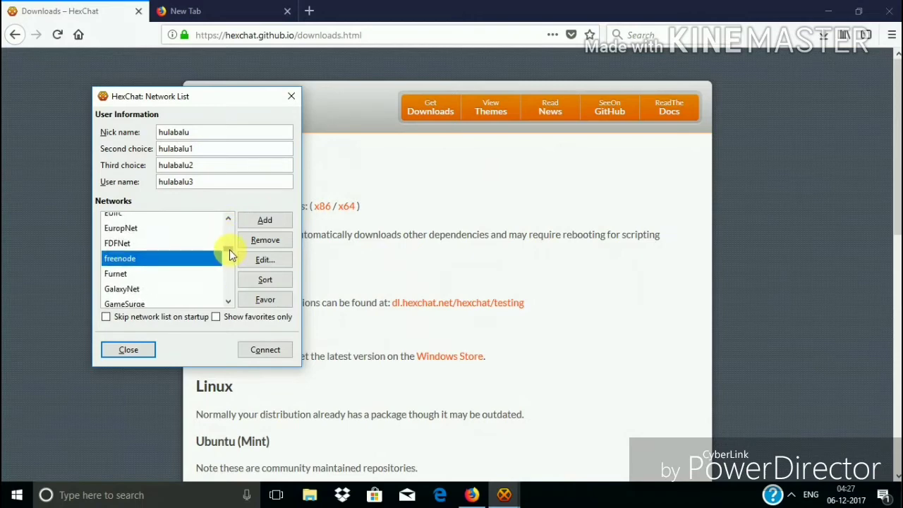
drag(230, 249, 229, 250)
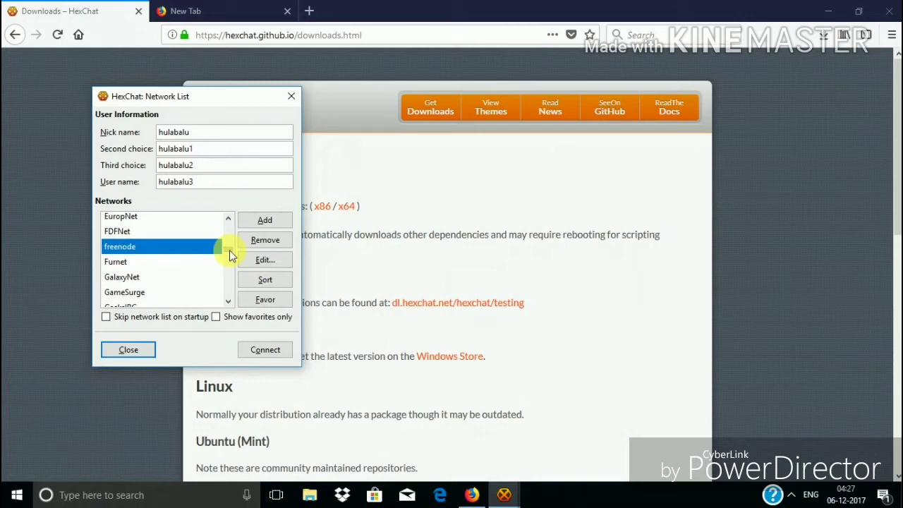
drag(230, 250, 229, 251)
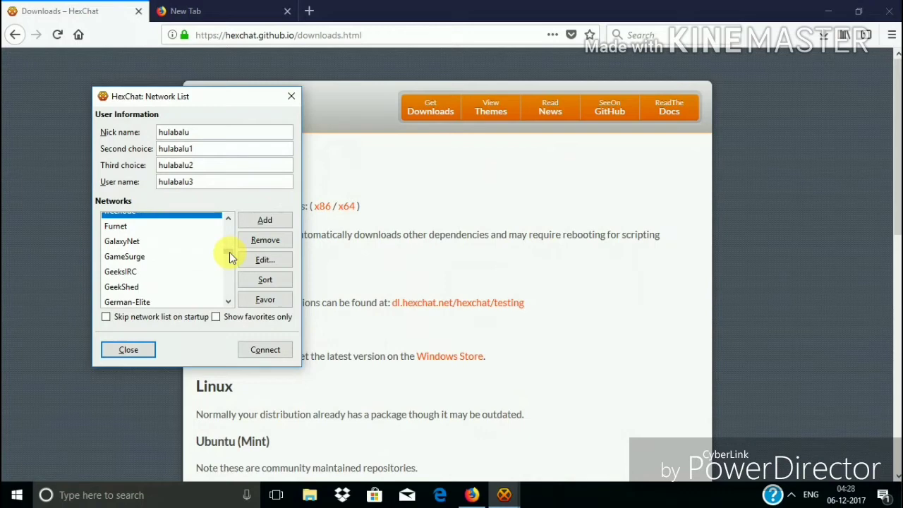
drag(230, 257, 227, 256)
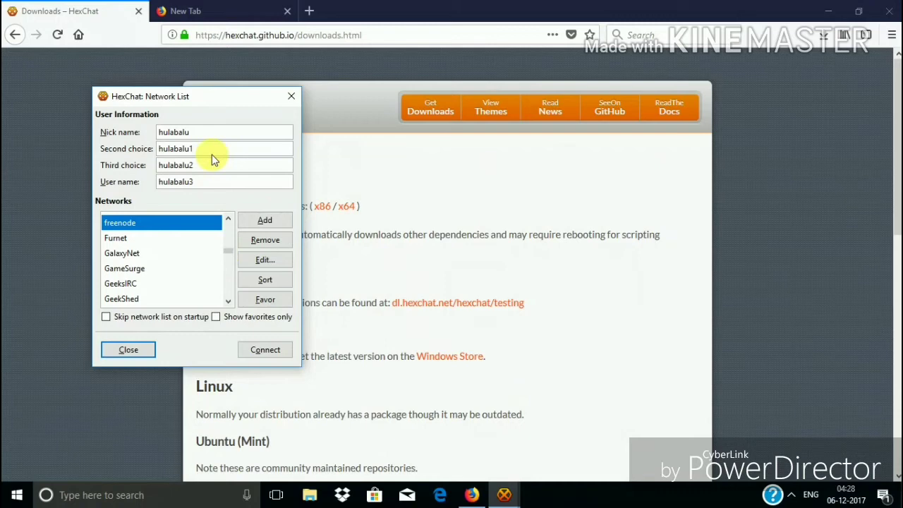
click(200, 131)
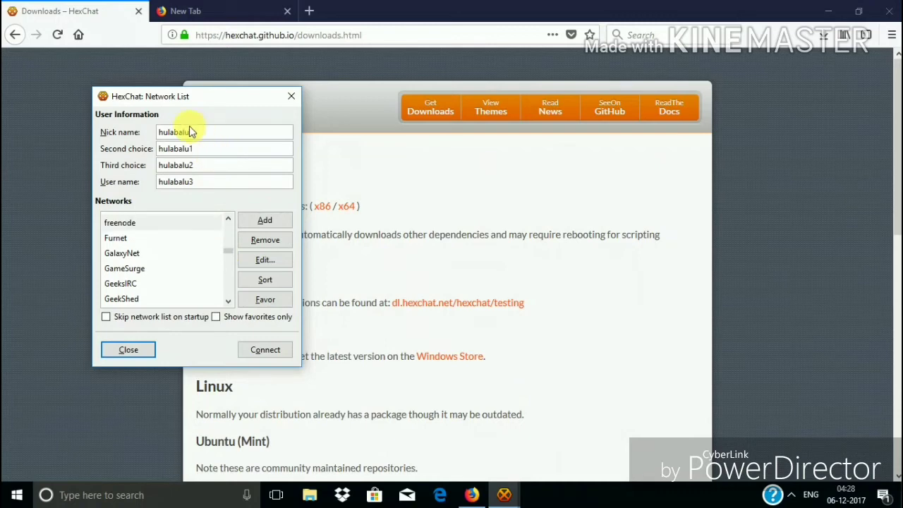
Connect to freenode, reconnecting the Hunter Wi-Fi network after the unknown host failure
click(261, 353)
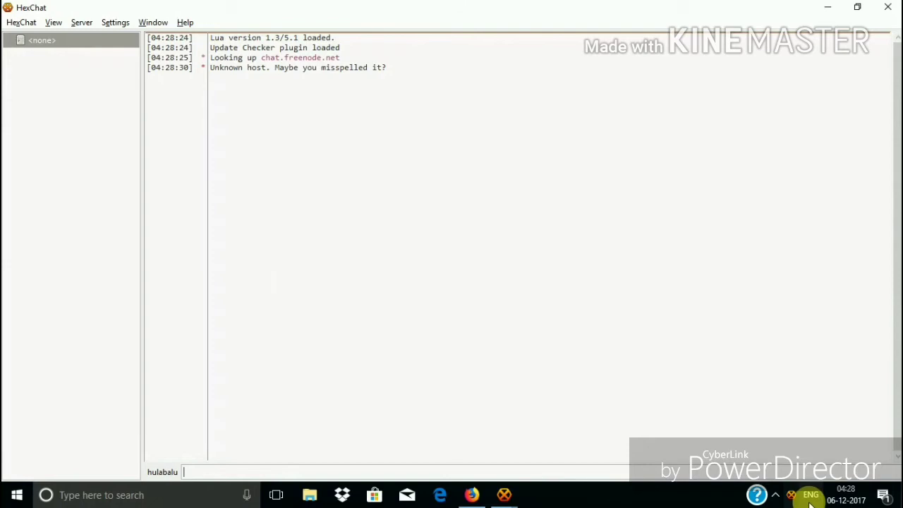
click(776, 495)
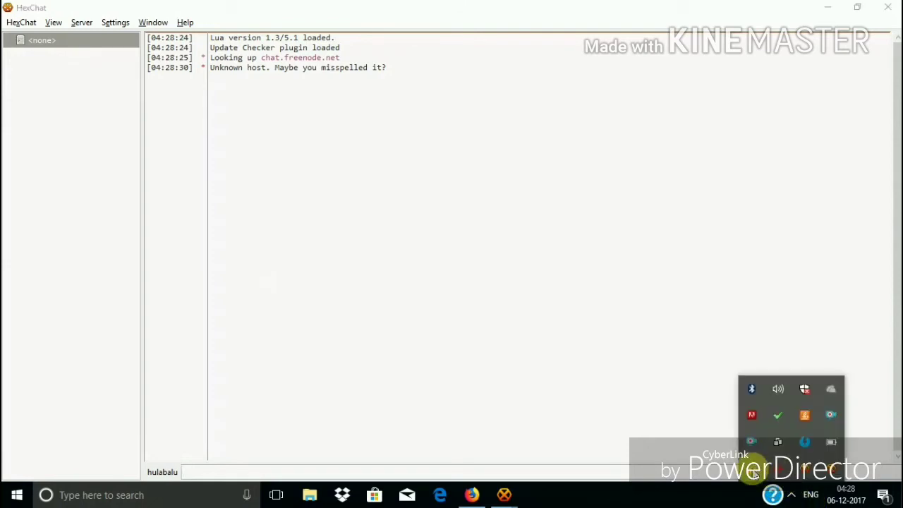
click(774, 496)
click(804, 218)
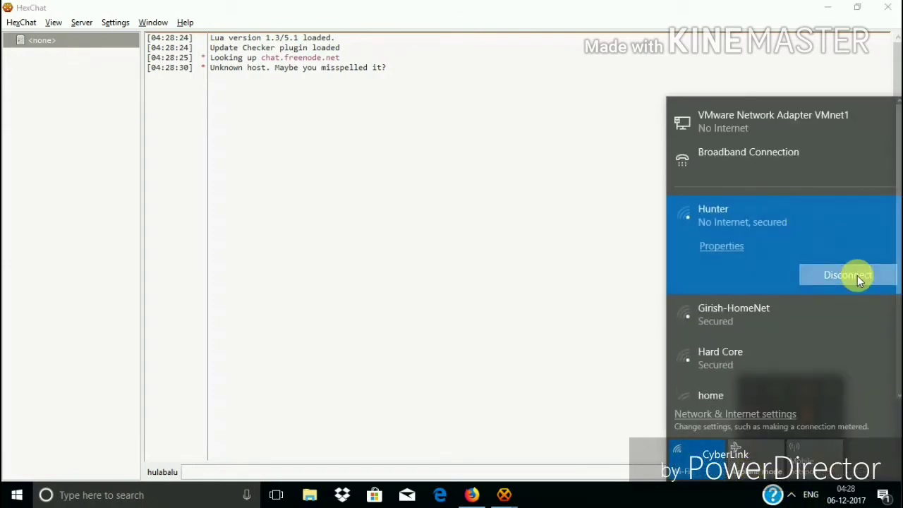
click(853, 273)
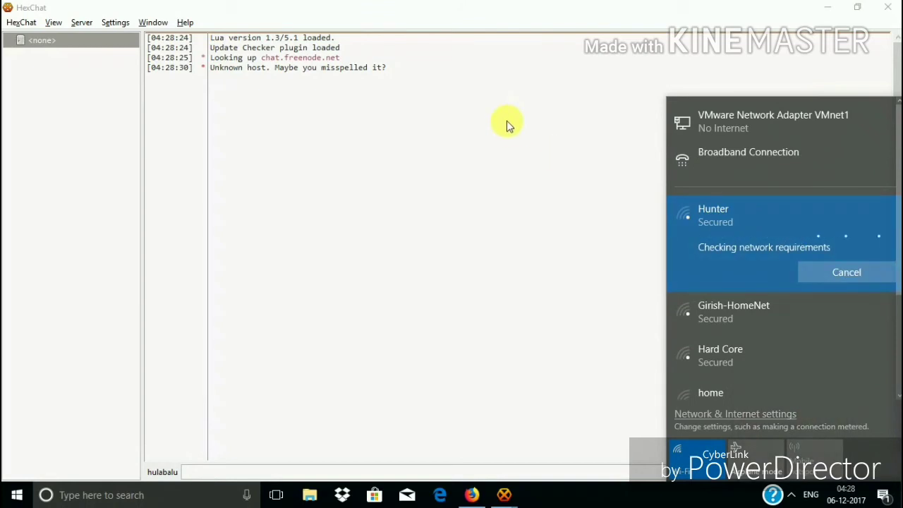
click(608, 222)
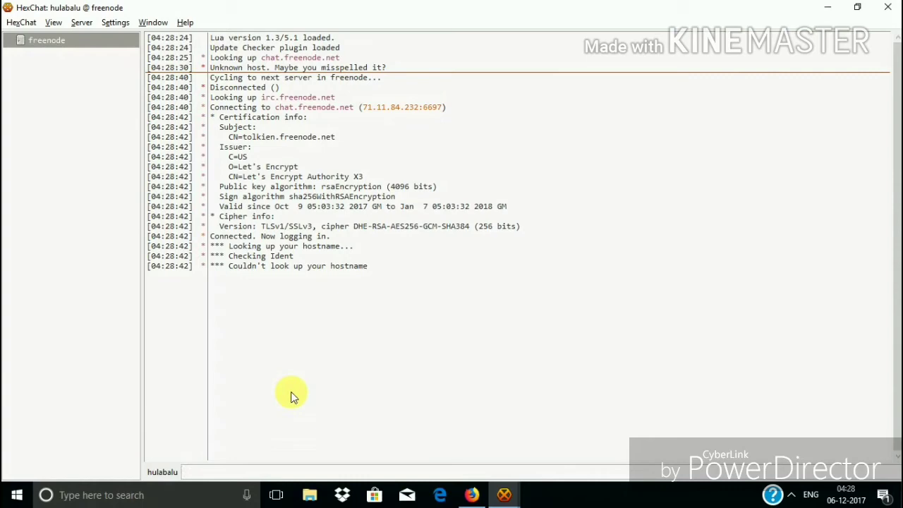
Choose 'Join this channel' with #hexchat in the Connection Complete dialog and confirm
click(82, 22)
click(82, 22)
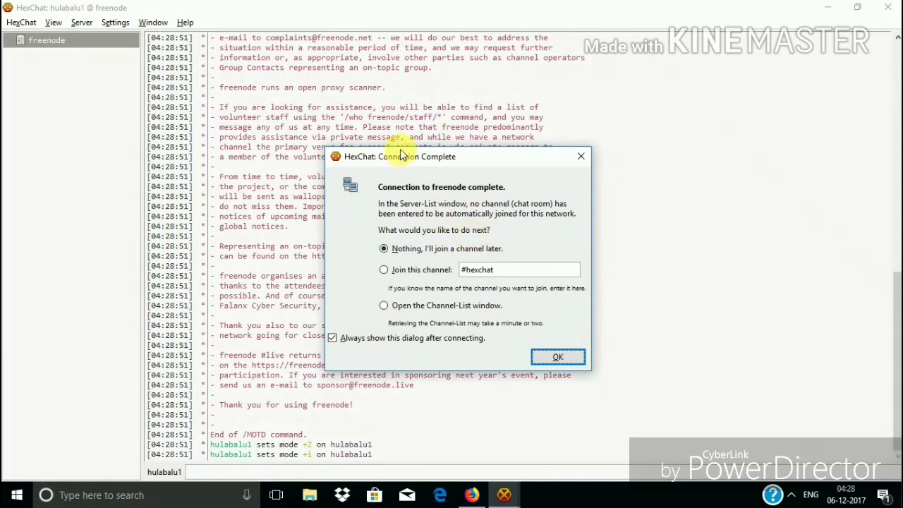
drag(404, 156, 379, 97)
click(385, 209)
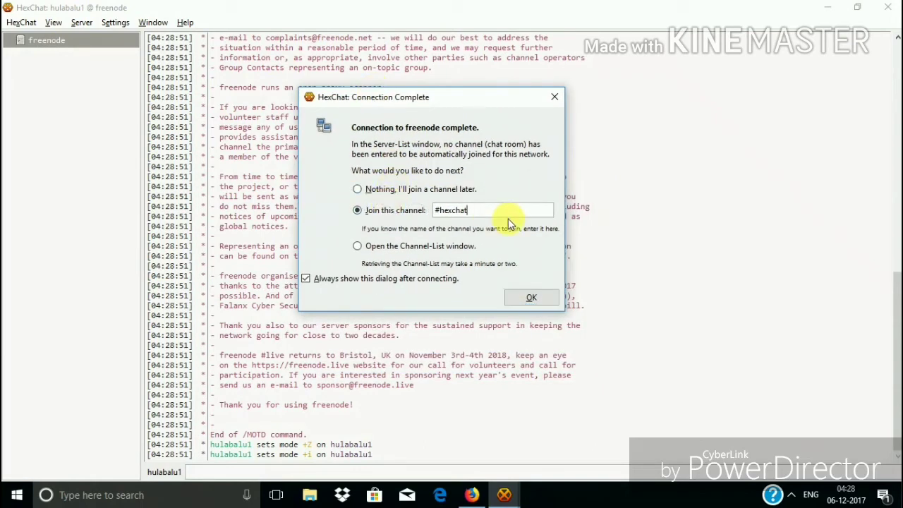
click(524, 294)
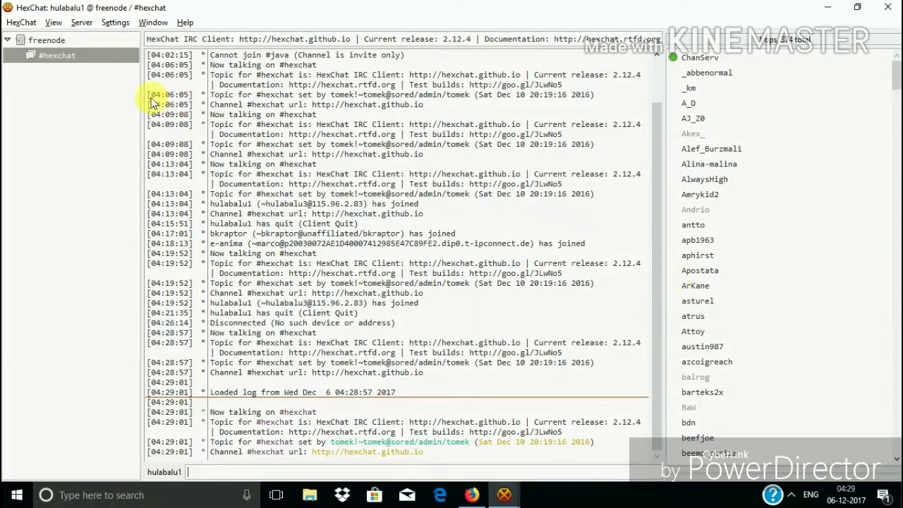
click(57, 43)
click(58, 55)
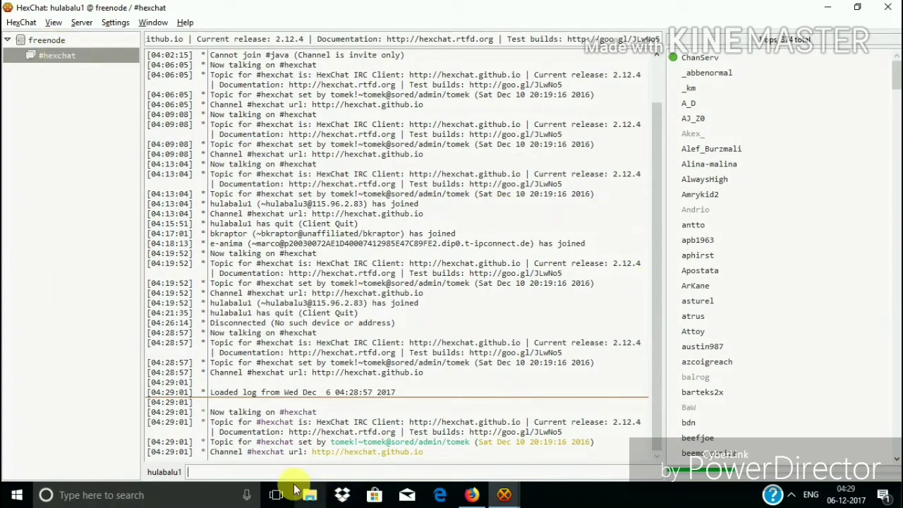
text(fnvdkfjvnkjs)
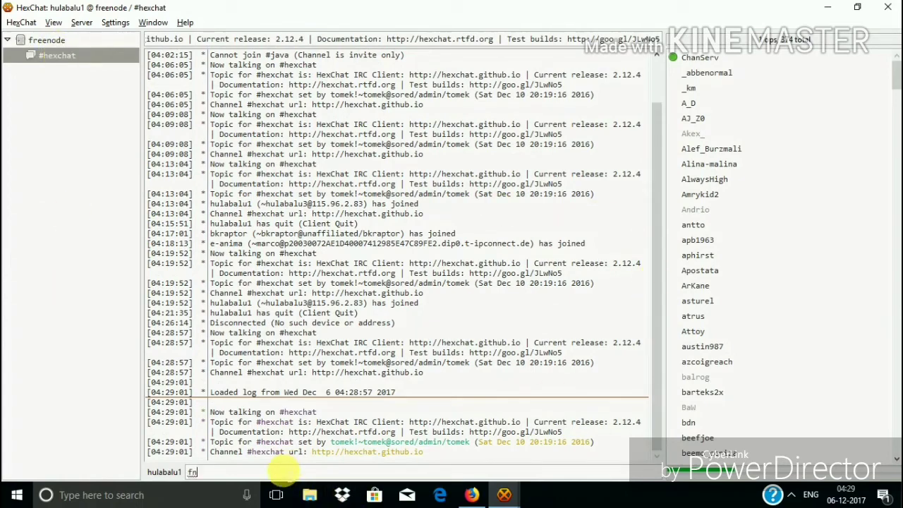
key(BackSpace)
key(BackSpace)
key(BackSpace)
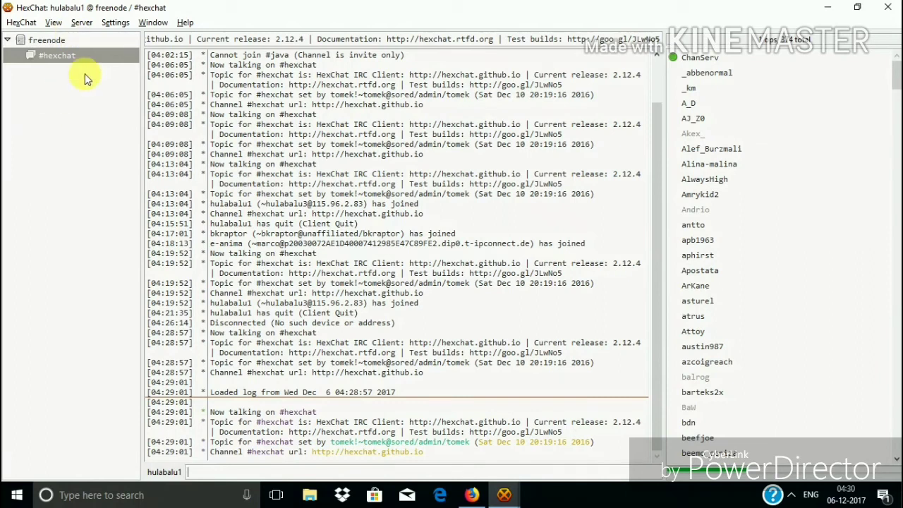
Open freenode's List of Channels and search for channels matching 'ubuntu'
click(81, 25)
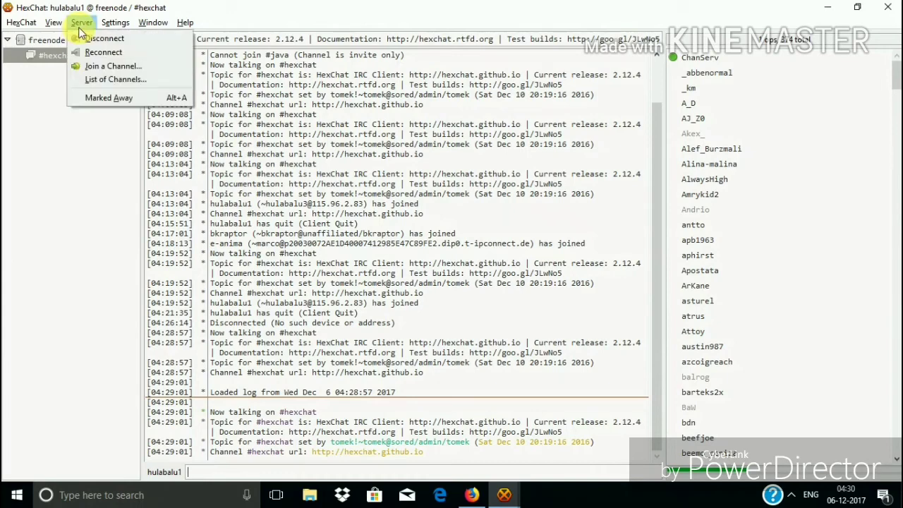
click(113, 80)
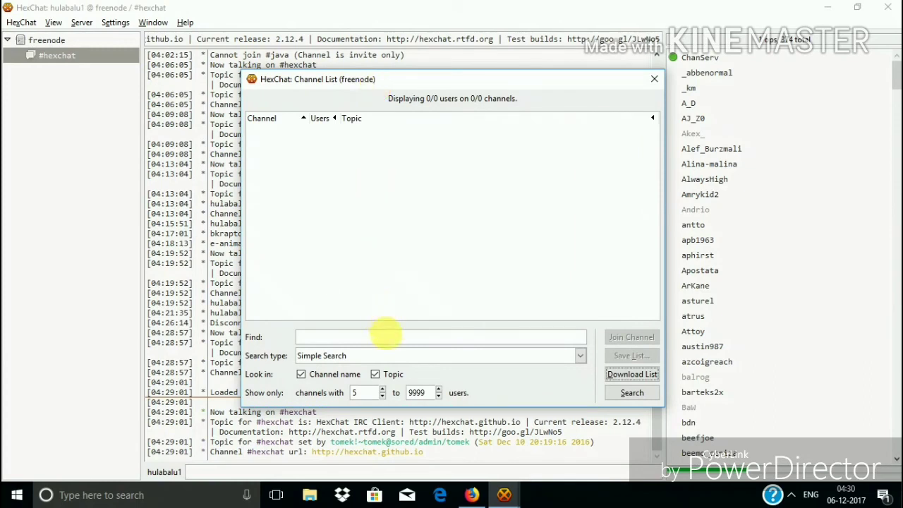
click(384, 336)
text(ubunut)
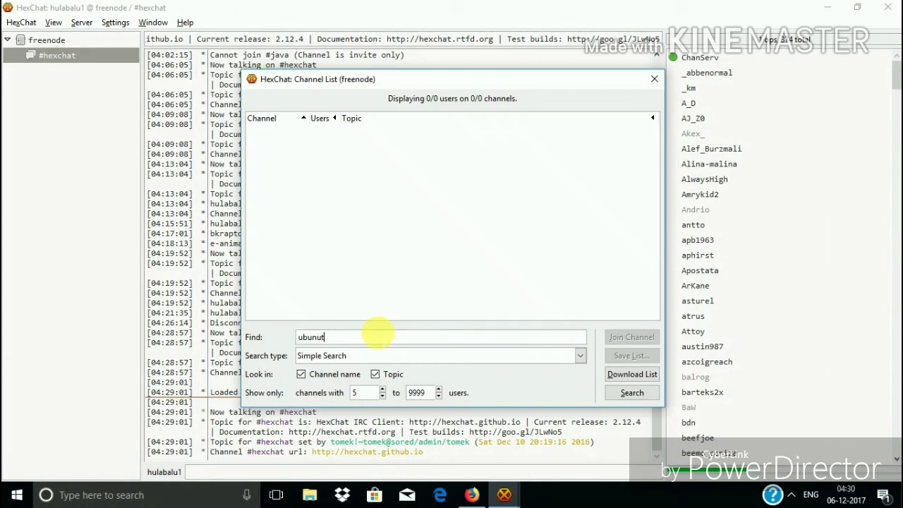
key(BackSpace)
key(BackSpace)
text(tu)
click(631, 393)
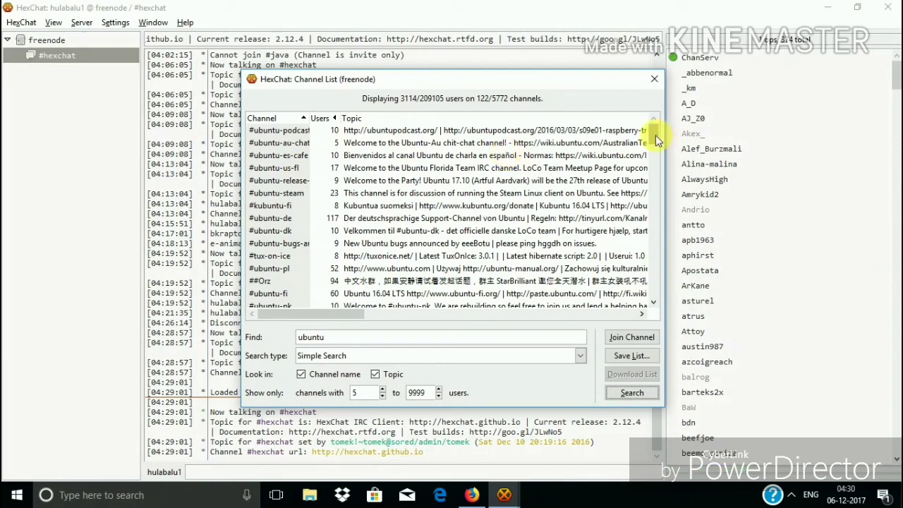
Scroll through the results and select #ubuntu with 1157 users
drag(655, 134, 656, 155)
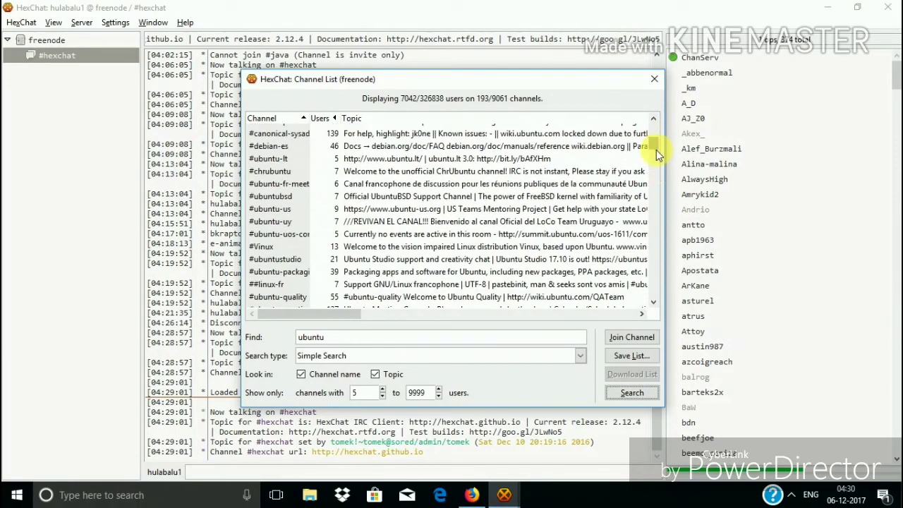
scroll(655, 155, up, 1)
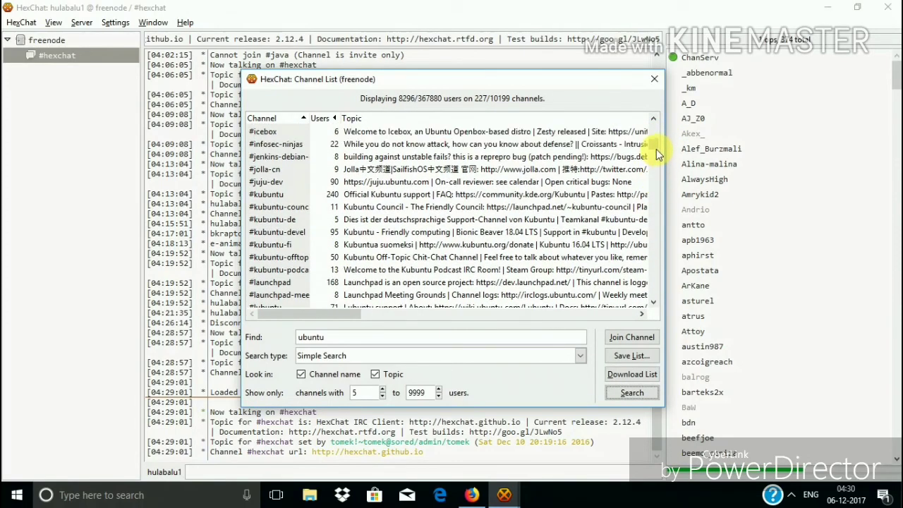
mouse_move(656, 149)
mouse_down()
mouse_move(654, 134)
mouse_move(654, 174)
mouse_up()
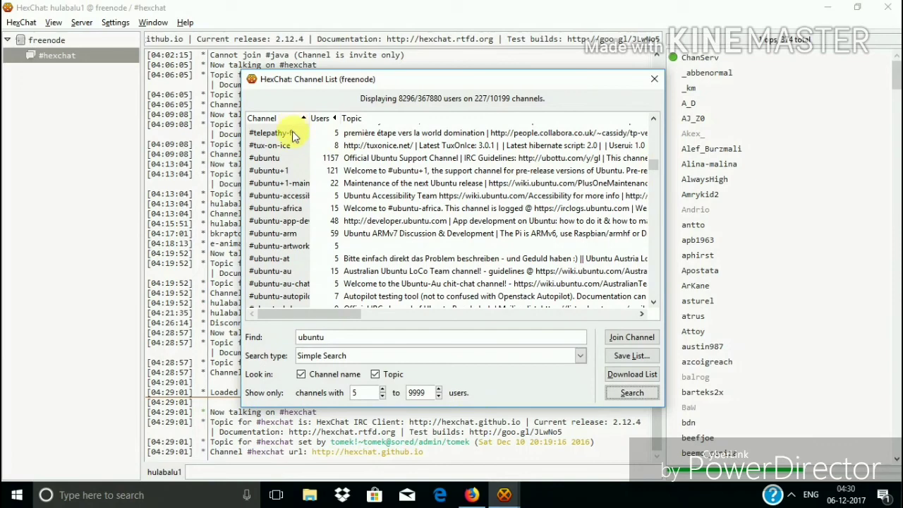
click(302, 163)
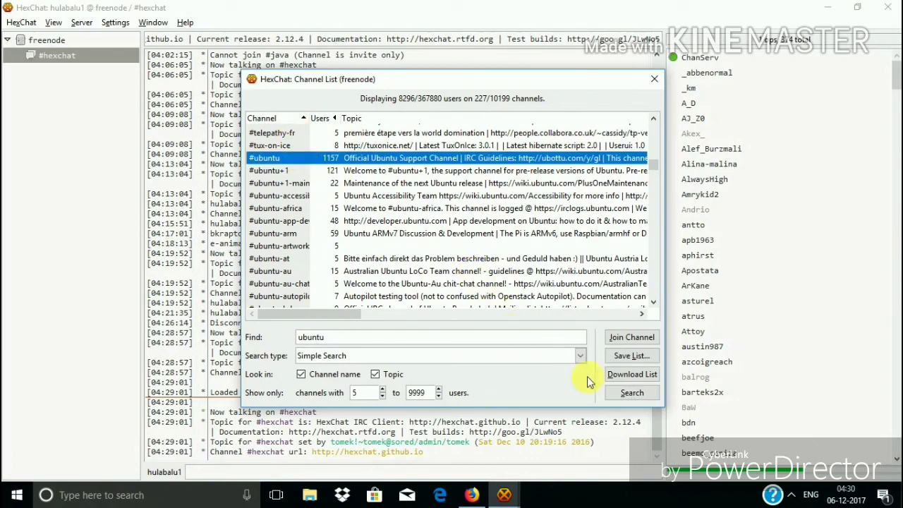
Join #ubuntu, close the Channel List, and widen the chat area by narrowing the user list
double_click(376, 162)
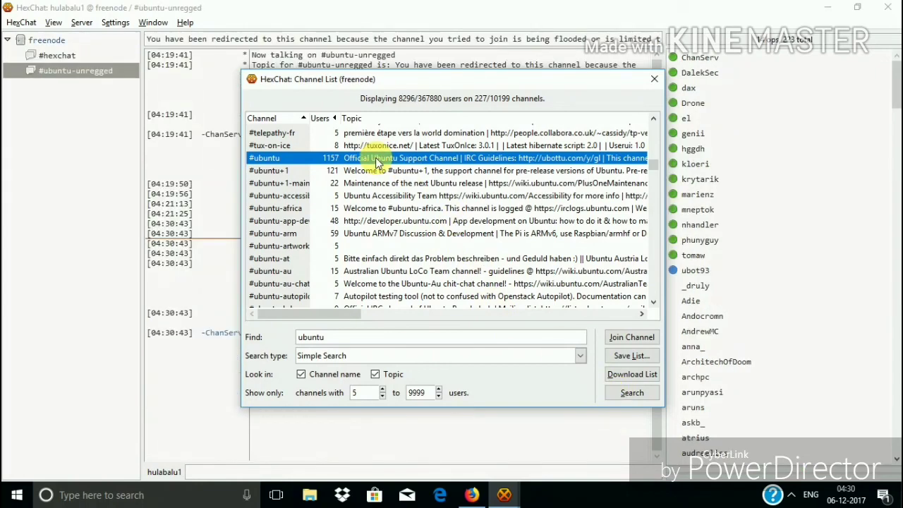
click(654, 83)
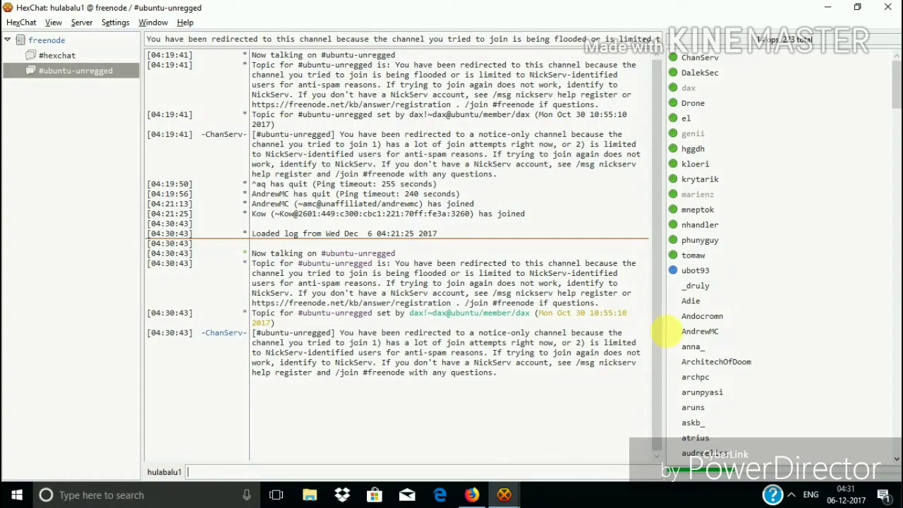
drag(666, 336, 747, 309)
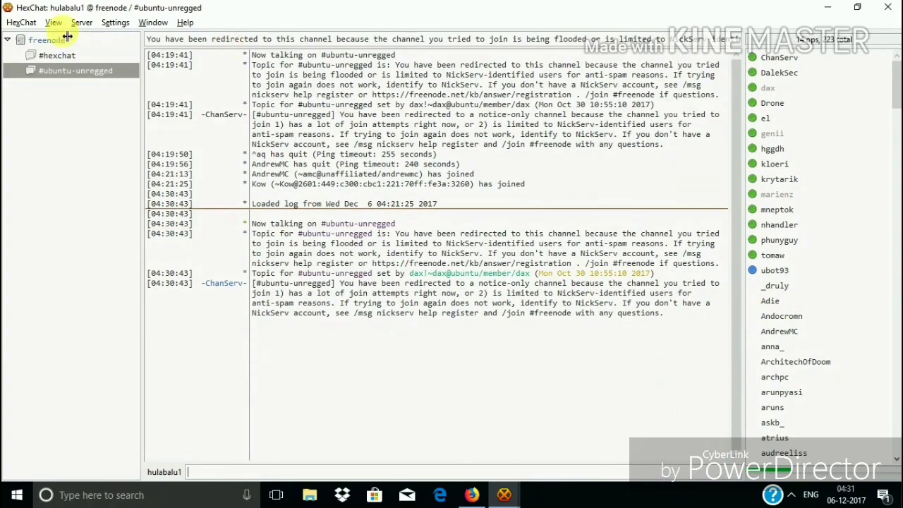